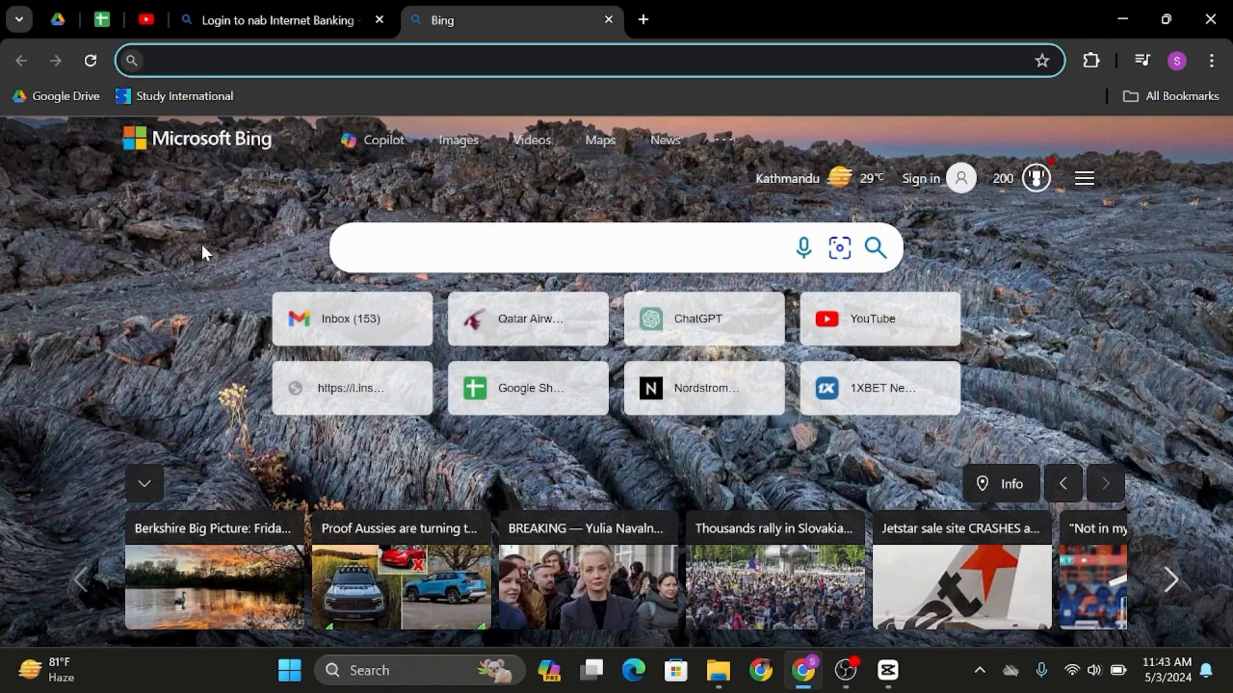
Switch to the Bing results for 'Login to nab Internet Banking'
{"action": "left_click", "coordinate": [238, 17]}
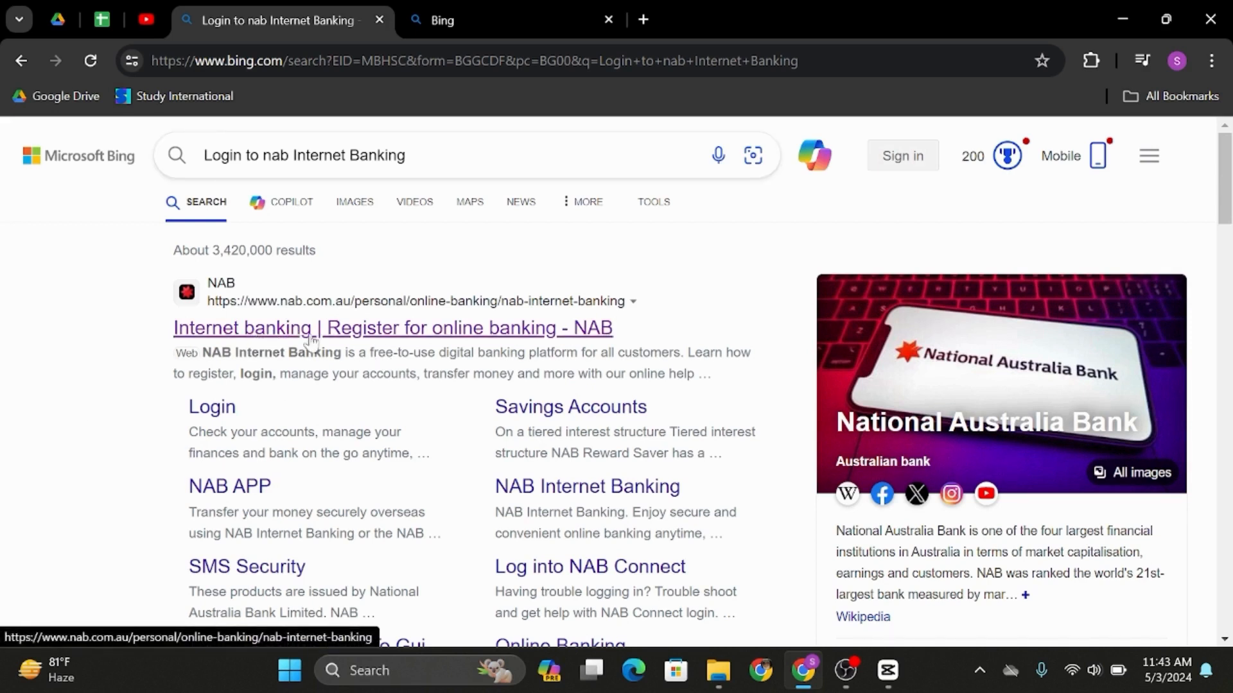
Reach the NAB Internet Banking login page from the 'Internet banking - NAB' result
{"action": "left_click", "coordinate": [229, 336]}
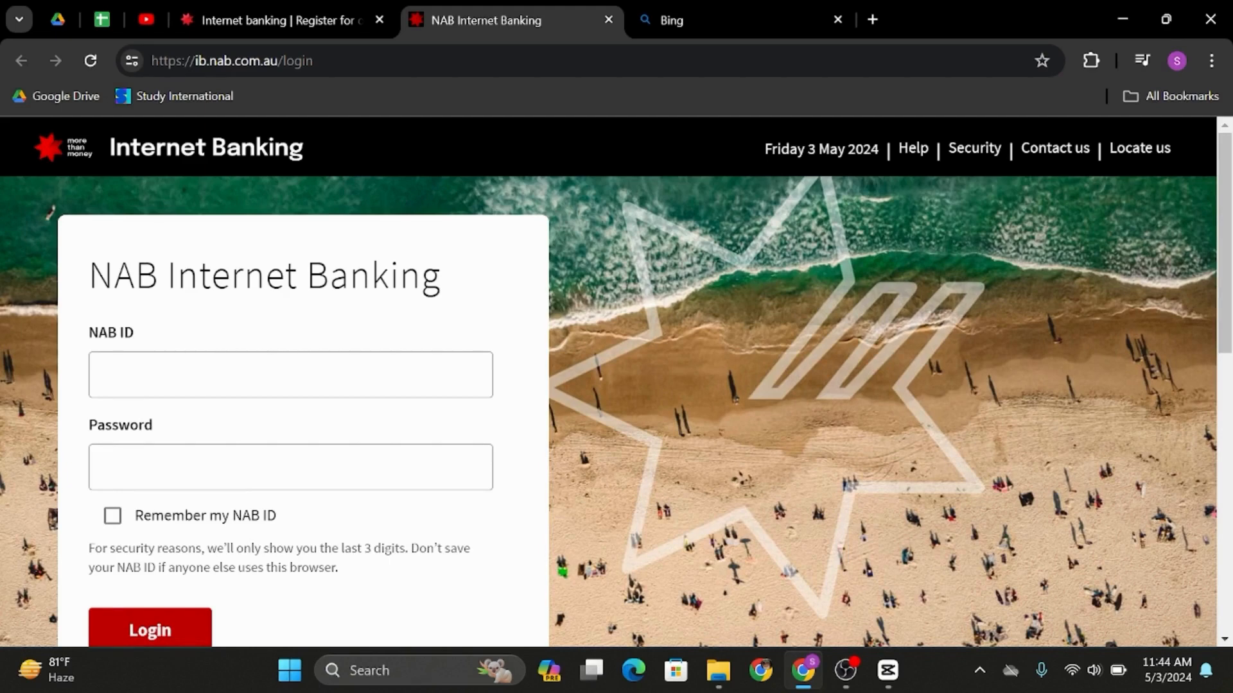
{"action": "scroll", "coordinate": [617, 385], "scroll_direction": "down", "scroll_amount": 1}
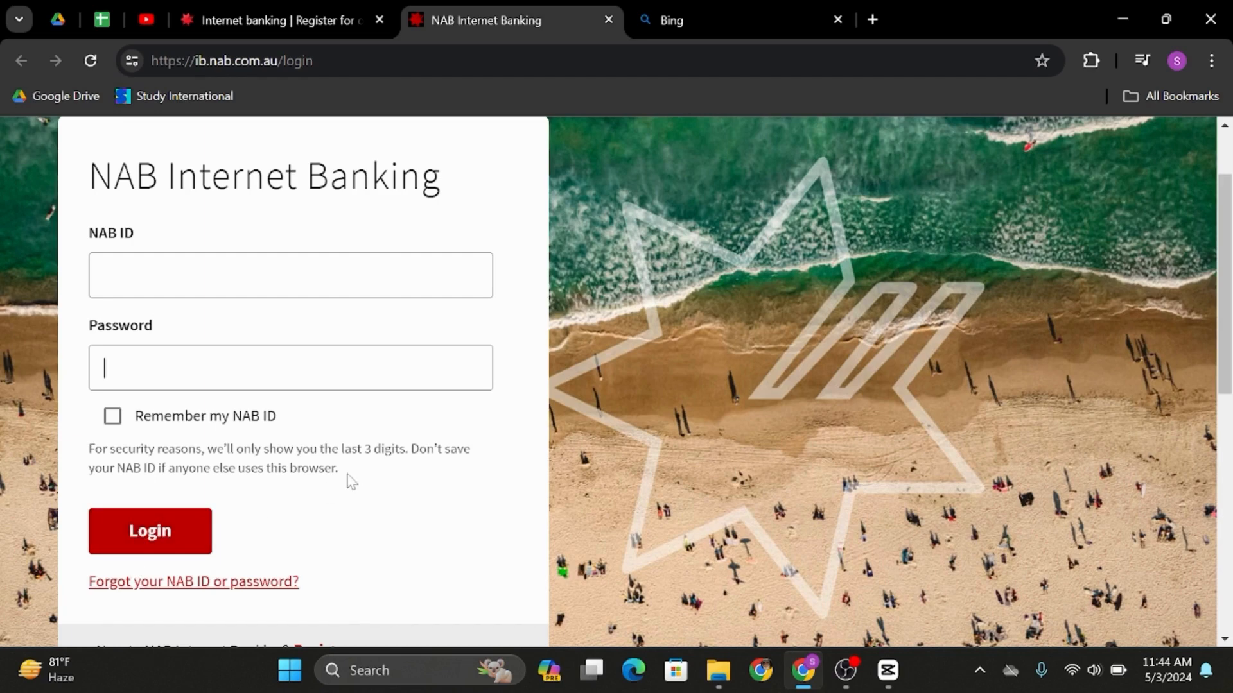
{"action": "scroll", "coordinate": [349, 480], "scroll_direction": "down", "scroll_amount": 2}
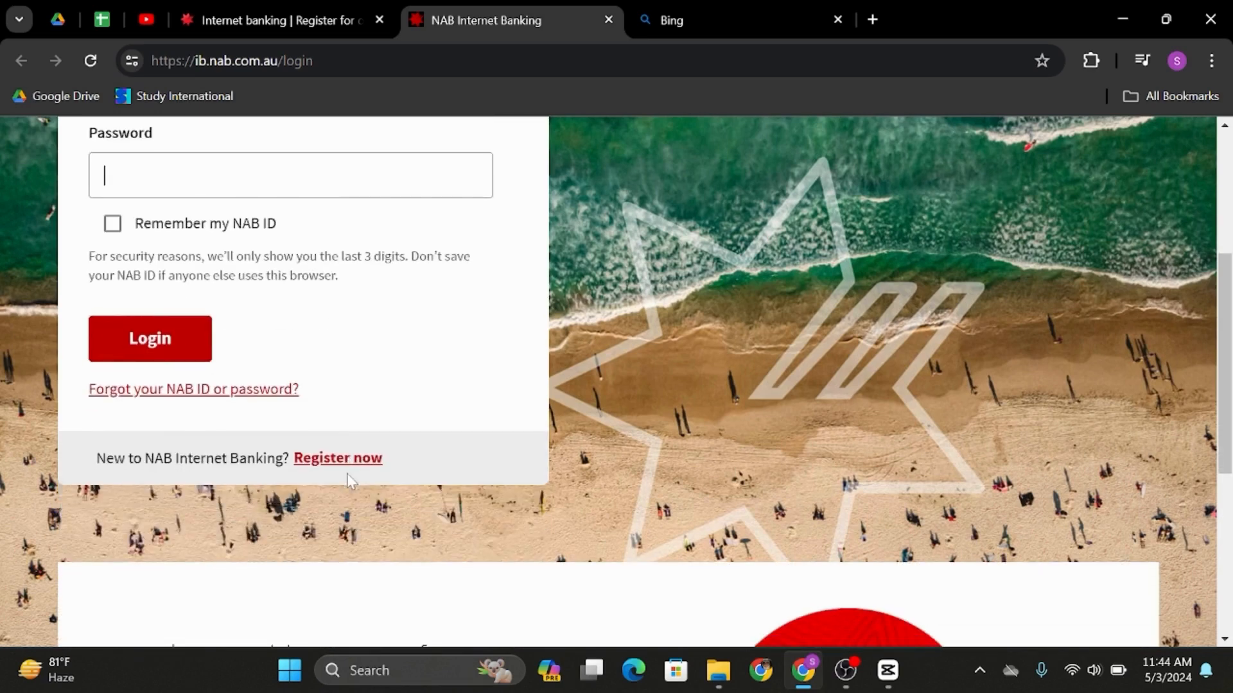
{"action": "scroll", "coordinate": [349, 477], "scroll_direction": "up", "scroll_amount": 1}
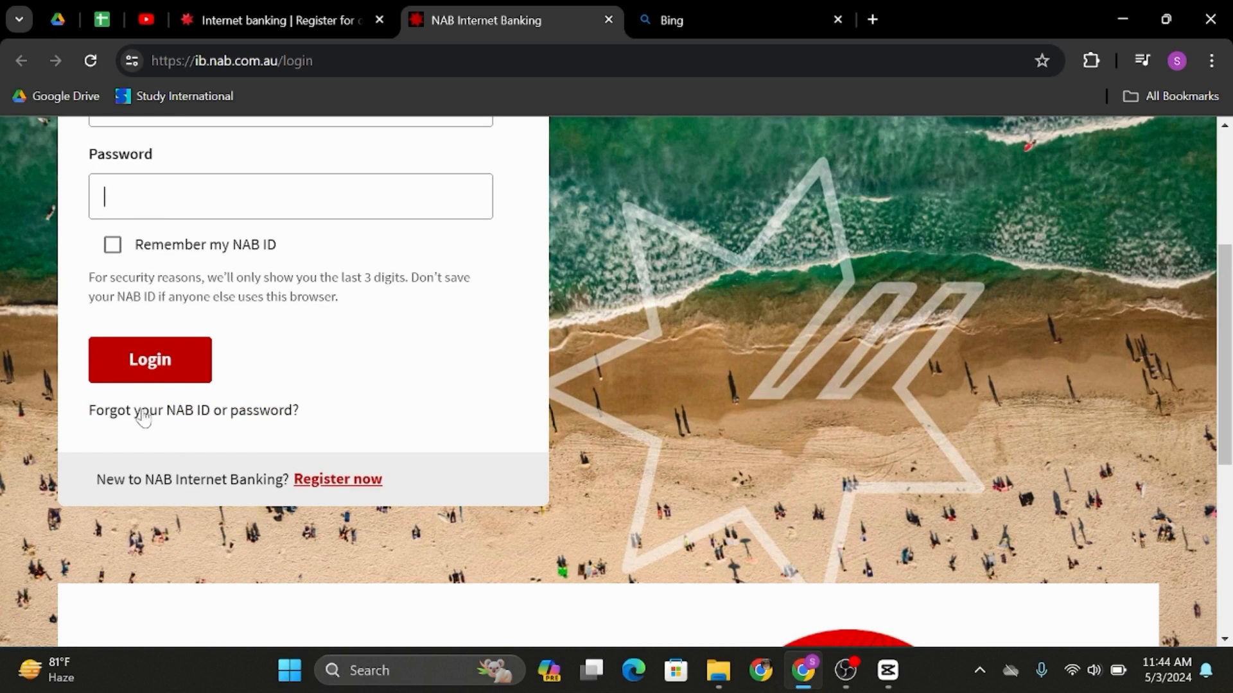
{"action": "scroll", "coordinate": [384, 345], "scroll_direction": "up", "scroll_amount": 3}
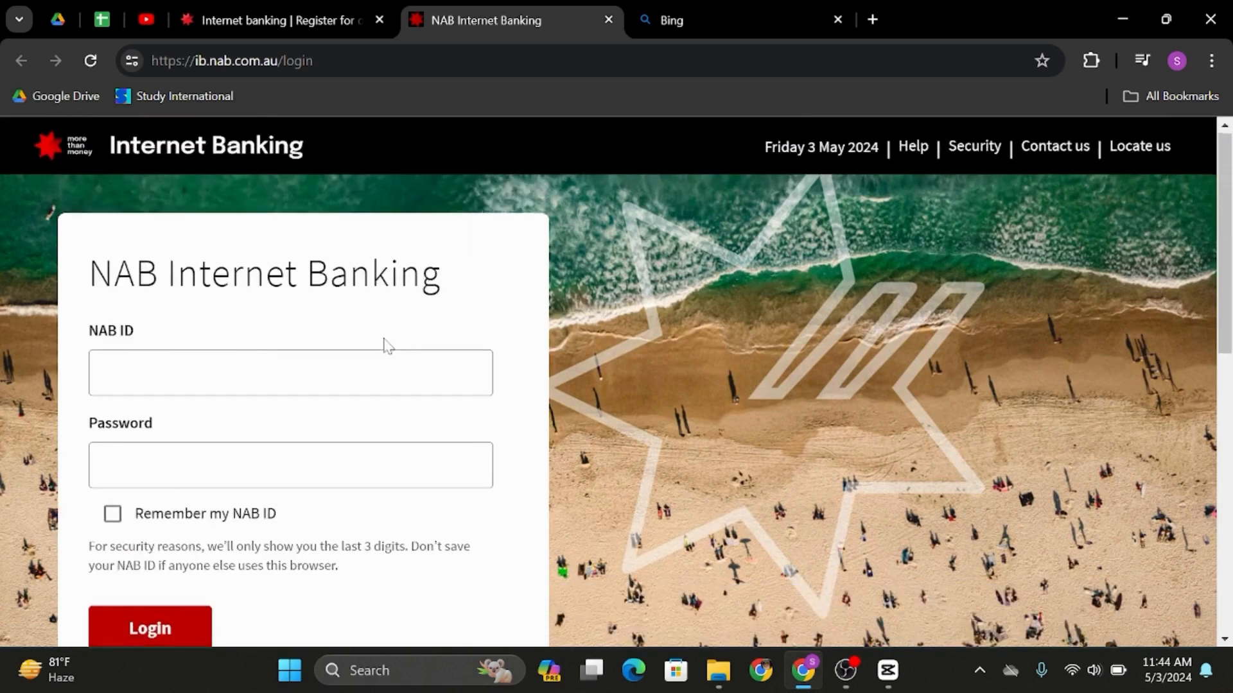